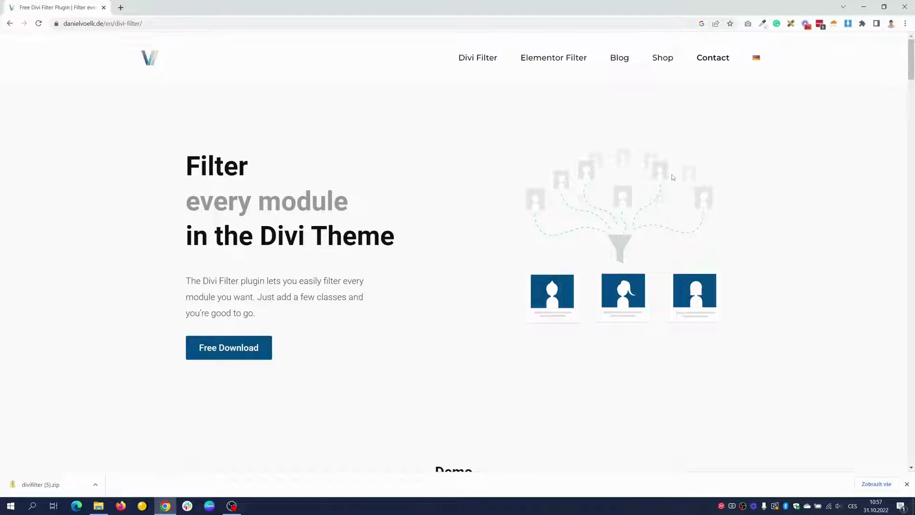
- Download the free Divi Filter plugin zip from the site's download section
{"action": "left_click", "coordinate": [248, 350]}
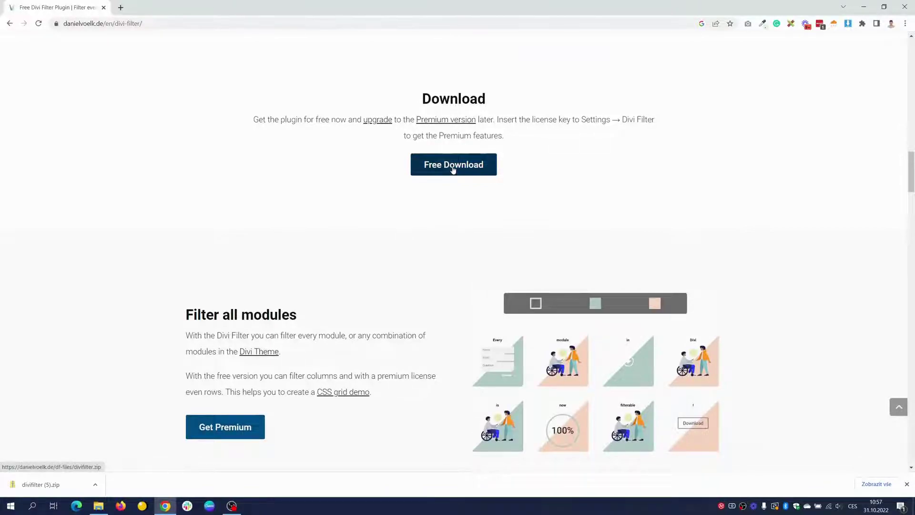
{"action": "left_click", "coordinate": [453, 170]}
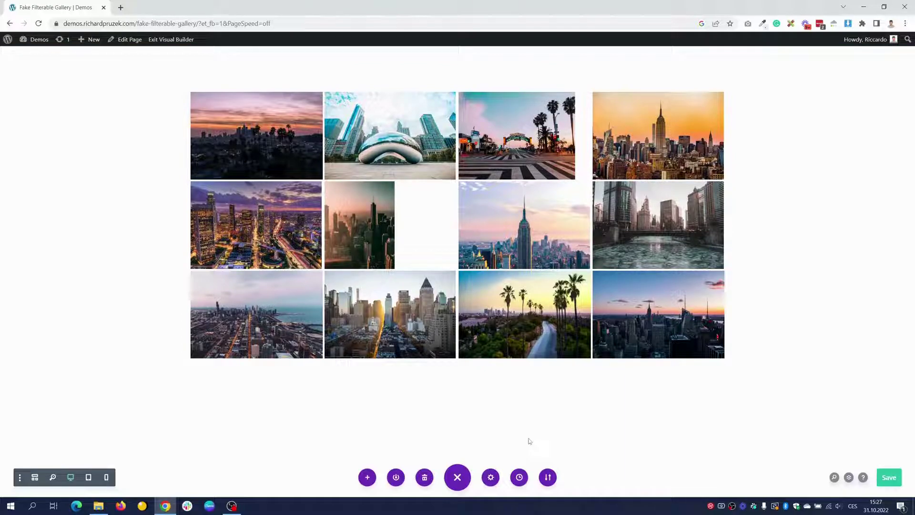
- Review the page's .filterable_gallery Custom CSS (200px height, 2px white border), then save the page
{"action": "left_click", "coordinate": [491, 477]}
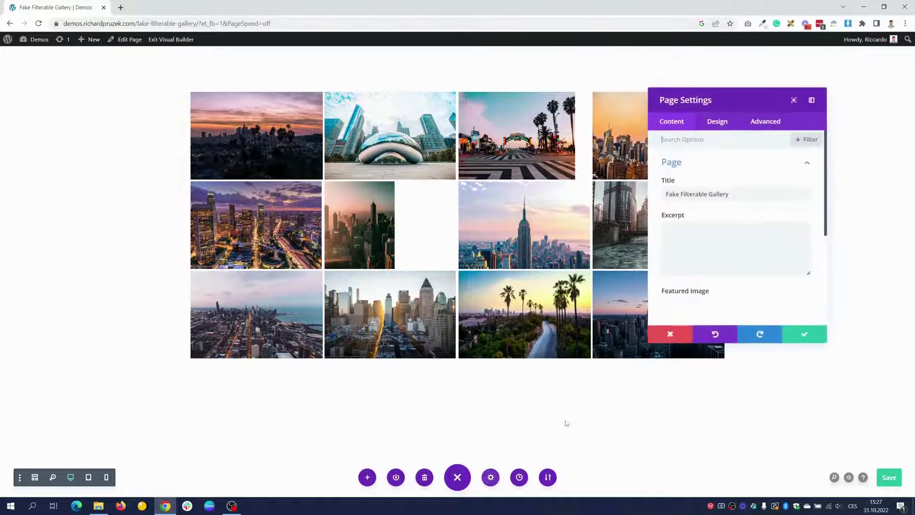
{"action": "left_click", "coordinate": [766, 121]}
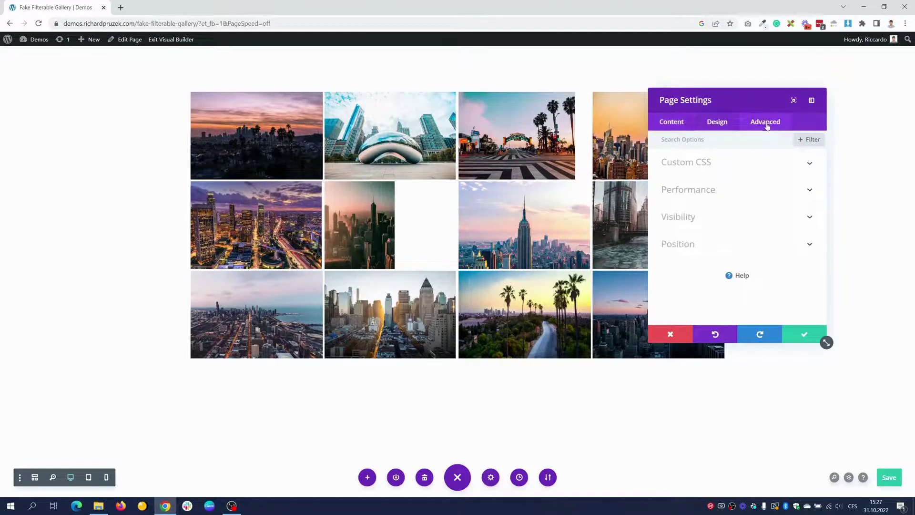
{"action": "left_click", "coordinate": [703, 163]}
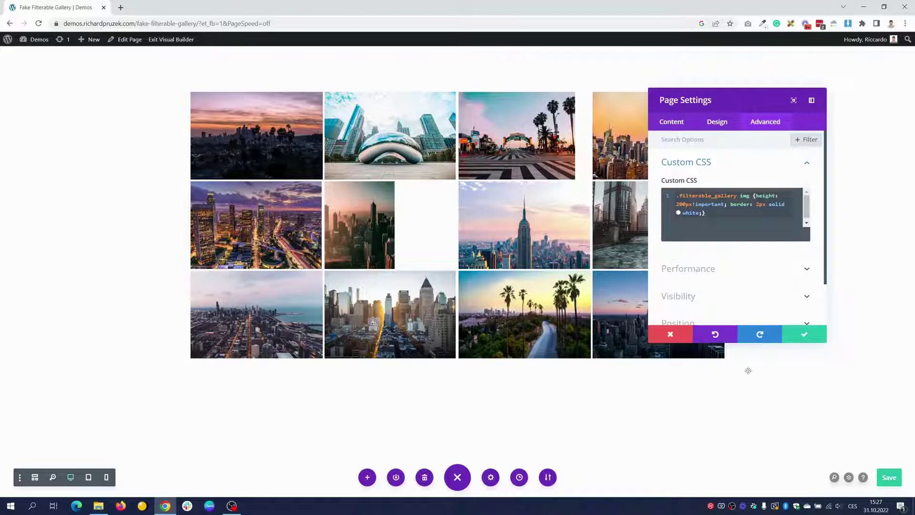
{"action": "left_click", "coordinate": [805, 337]}
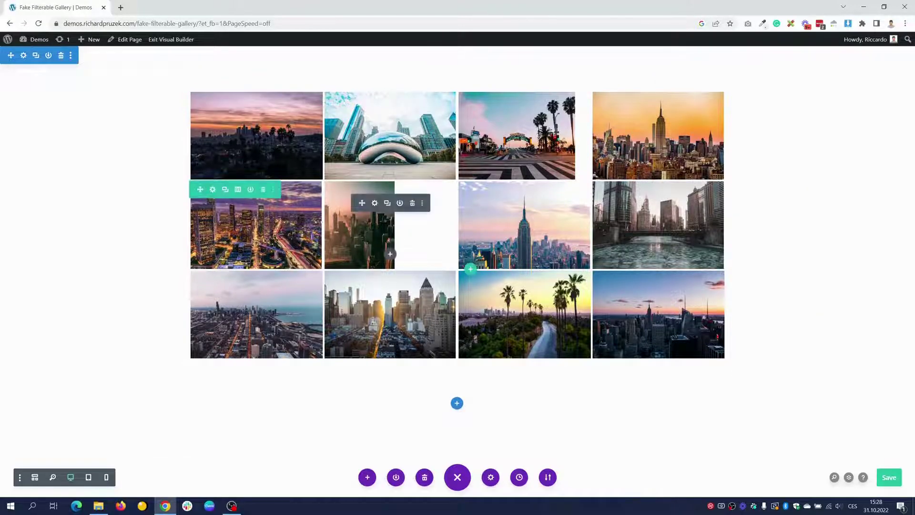
{"action": "key", "text": "ctrl+s"}
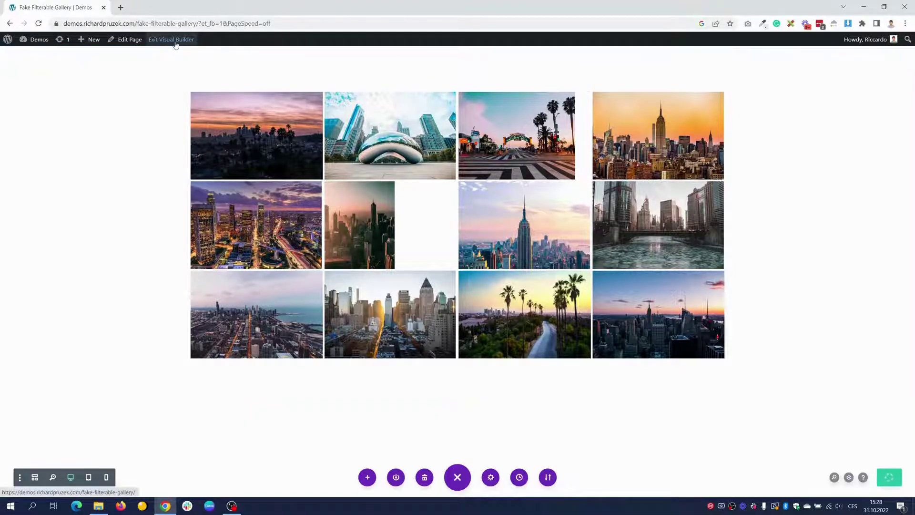
- Exit the Divi visual builder
{"action": "left_click", "coordinate": [181, 40]}
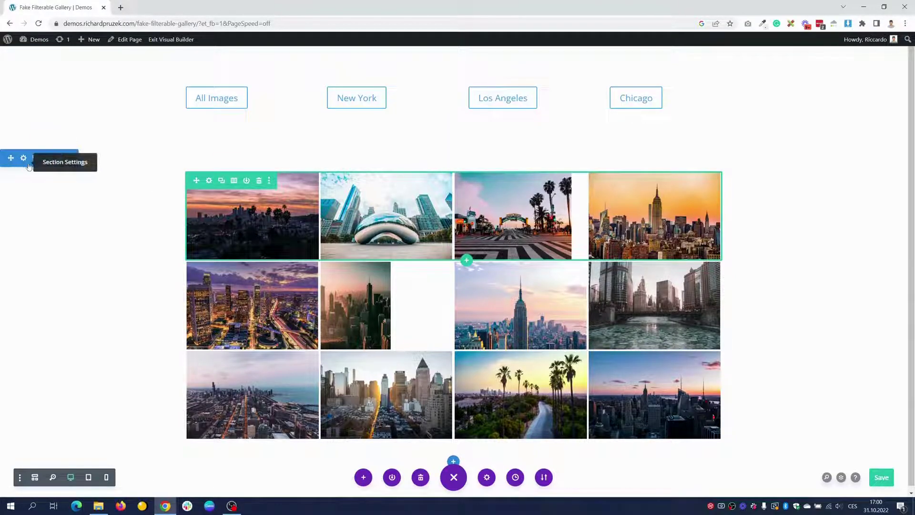
- Append the df-area class after filterable_gallery in the gallery section's CSS Class field
{"action": "left_click", "coordinate": [23, 159]}
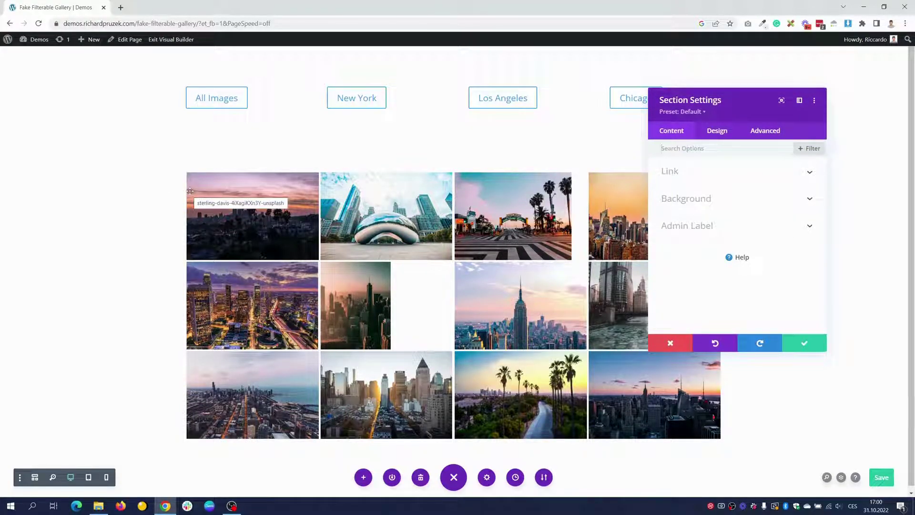
{"action": "left_click", "coordinate": [765, 130]}
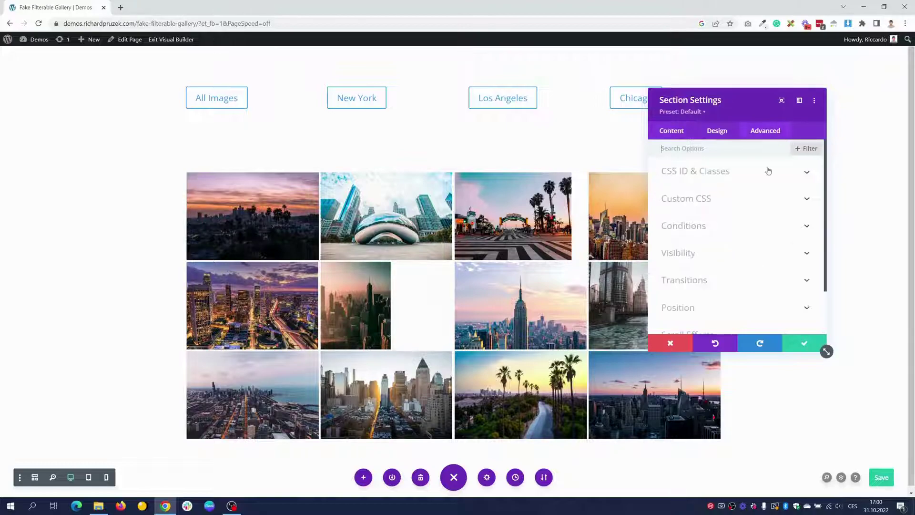
{"action": "left_click", "coordinate": [712, 182]}
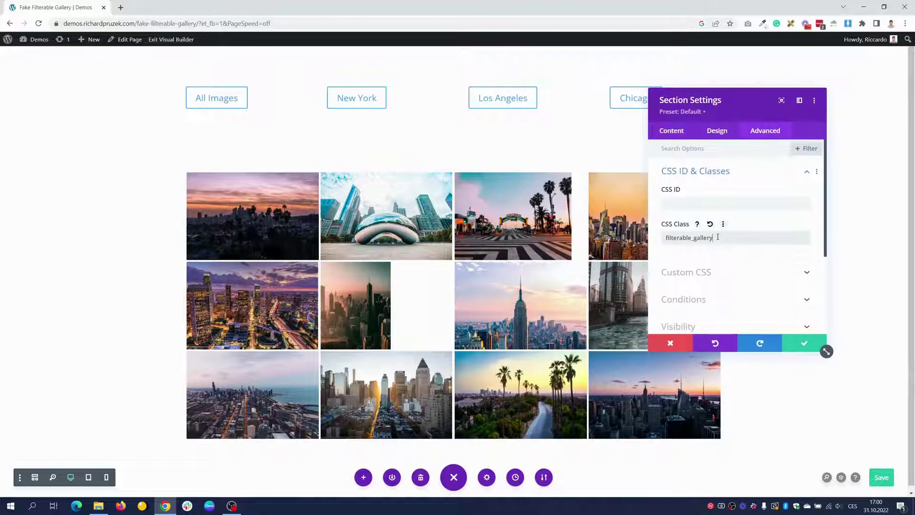
{"action": "left_click", "coordinate": [715, 247]}
{"action": "type", "text": "df"}
{"action": "type", "text": "-grid"}
{"action": "left_click", "coordinate": [803, 344]}
- Enter df-button as the All Images button's CSS class
{"action": "mouse_move", "coordinate": [224, 99]}
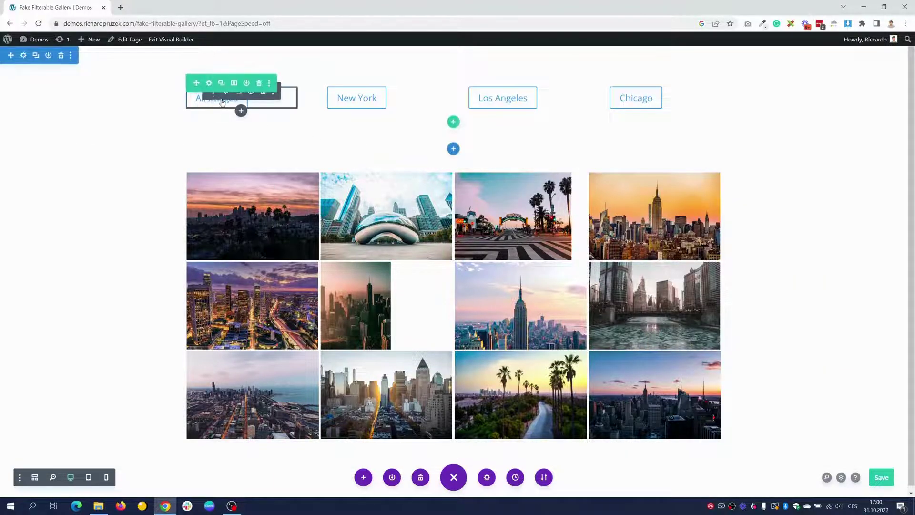
{"action": "left_click", "coordinate": [226, 92]}
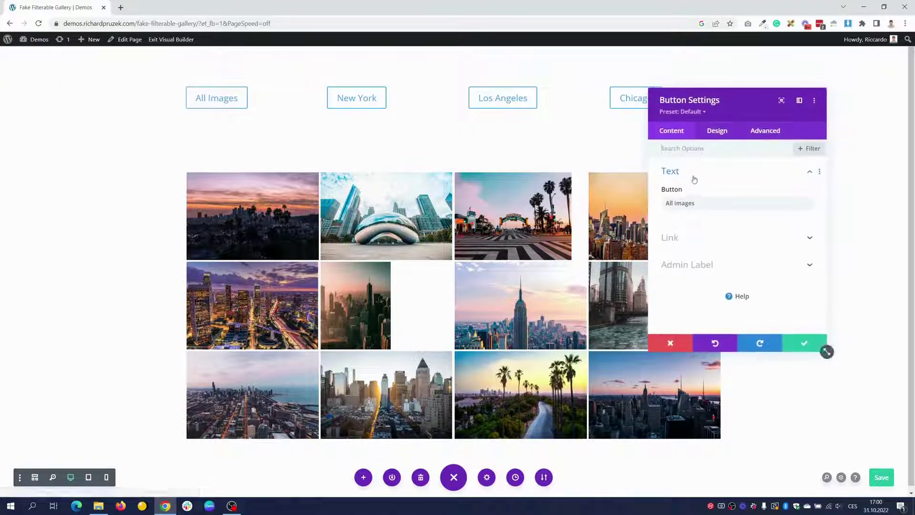
{"action": "left_click", "coordinate": [765, 131]}
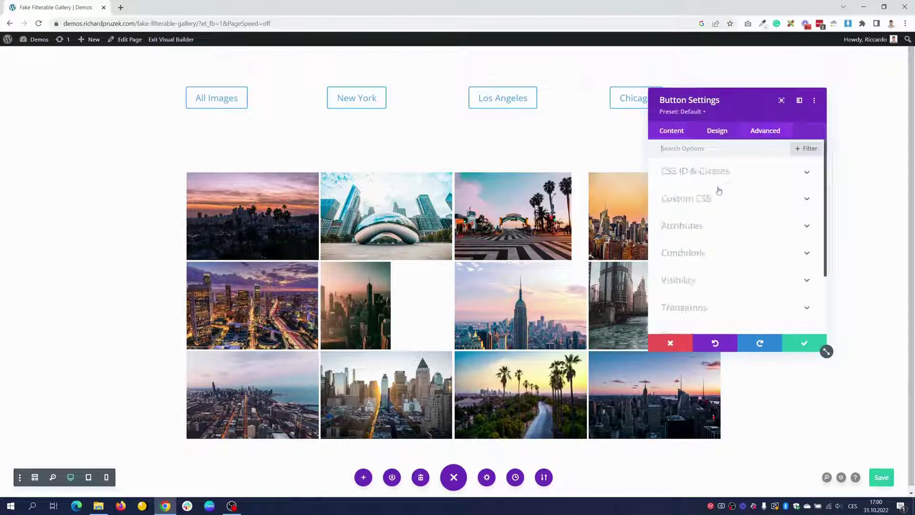
{"action": "left_click", "coordinate": [685, 173]}
{"action": "left_click", "coordinate": [688, 236]}
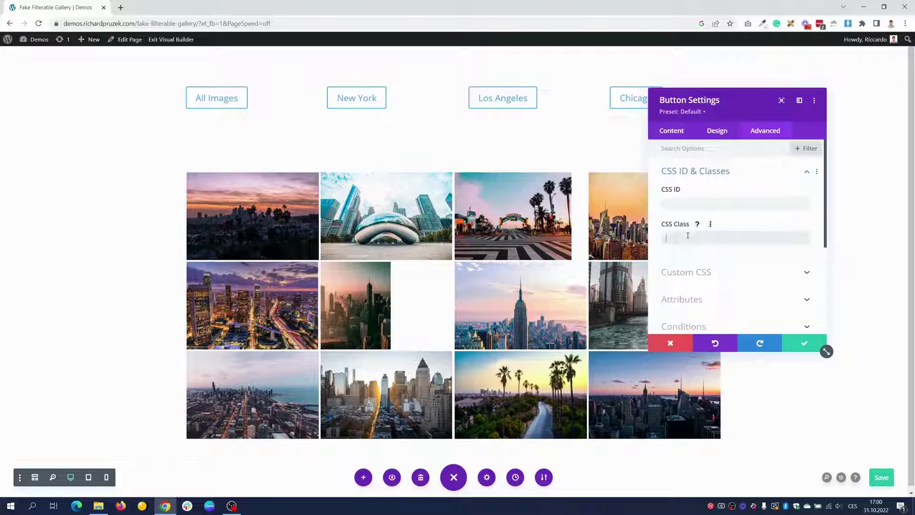
{"action": "type", "text": "df-button"}
- Copy the All Images button's CSS ID & Classes styles and confirm its settings
{"action": "key", "text": "ctrl+a"}
{"action": "right_click", "coordinate": [688, 172]}
{"action": "left_click", "coordinate": [682, 97]}
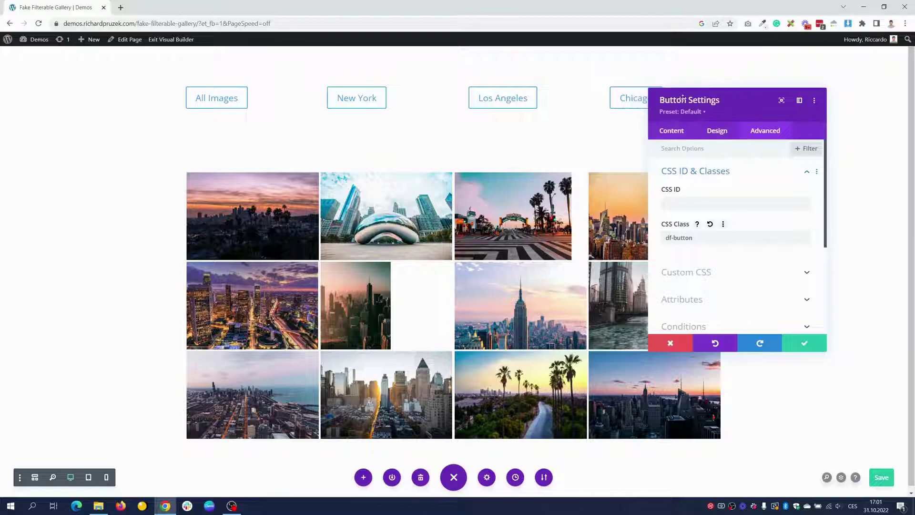
{"action": "left_click", "coordinate": [804, 342]}
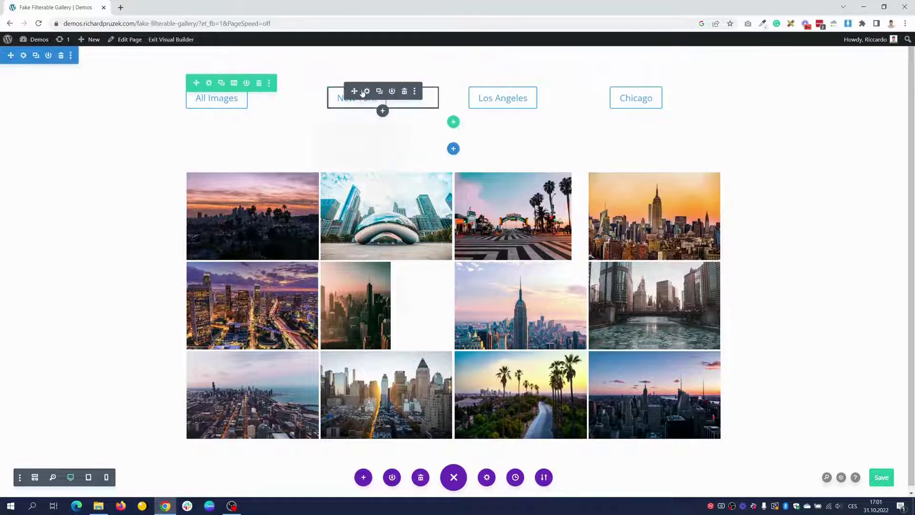
- Paste the copied CSS ID & Classes styles onto New York, Los Angeles and Chicago, then save
{"action": "right_click", "coordinate": [362, 98]}
{"action": "left_click", "coordinate": [358, 224]}
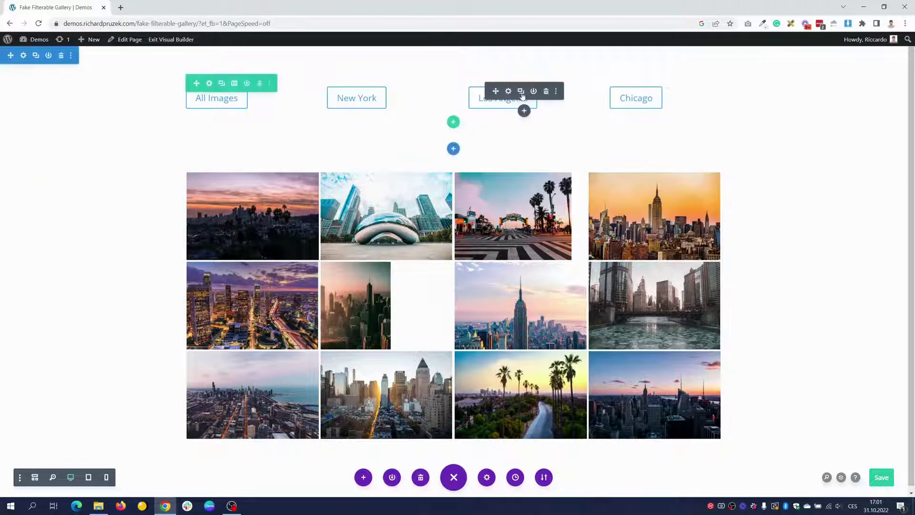
{"action": "right_click", "coordinate": [522, 99]}
{"action": "left_click", "coordinate": [518, 228]}
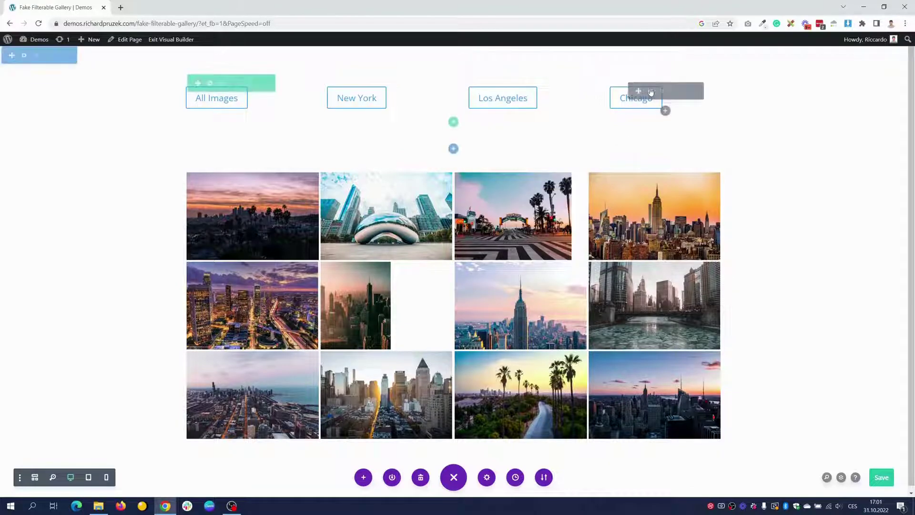
{"action": "right_click", "coordinate": [639, 100]}
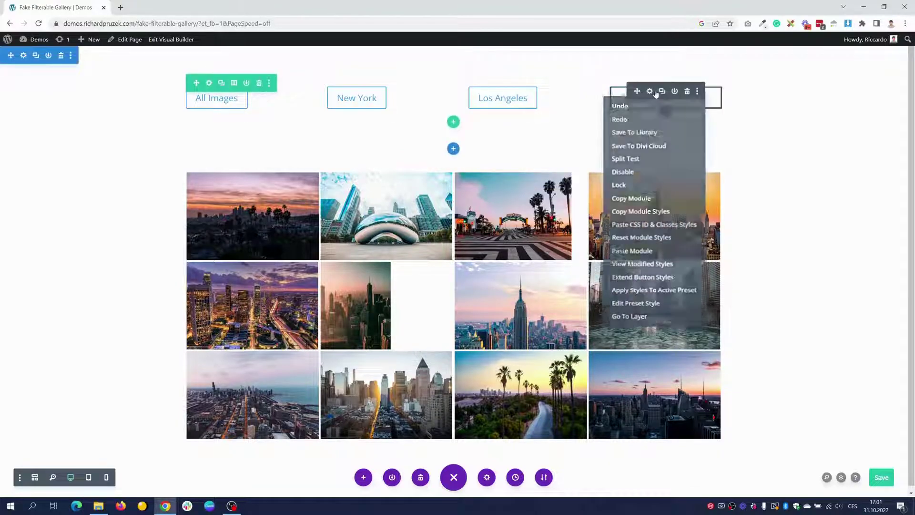
{"action": "left_click", "coordinate": [646, 225]}
{"action": "key", "text": "ctrl+s"}
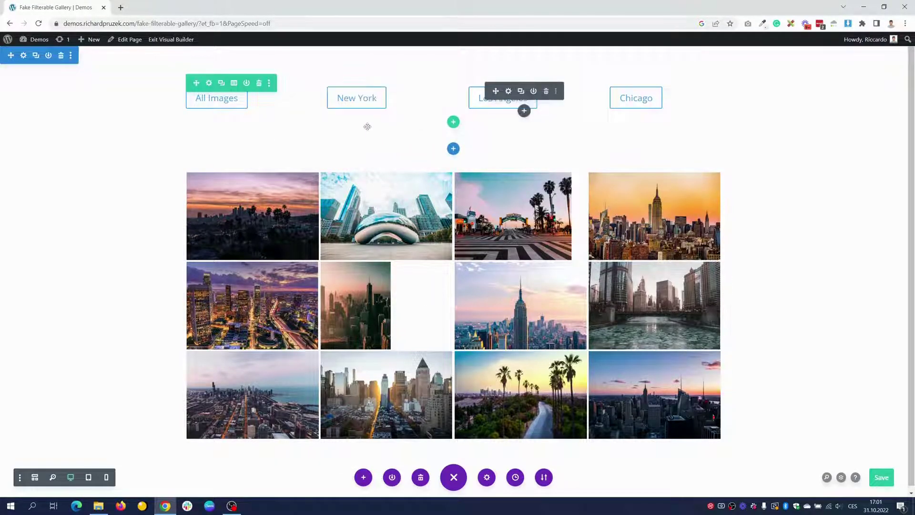
- Add the dfc-ny class to the New York button's CSS classes
{"action": "left_click", "coordinate": [366, 92]}
{"action": "left_click", "coordinate": [760, 130]}
{"action": "left_click", "coordinate": [688, 175]}
{"action": "left_click", "coordinate": [711, 241]}
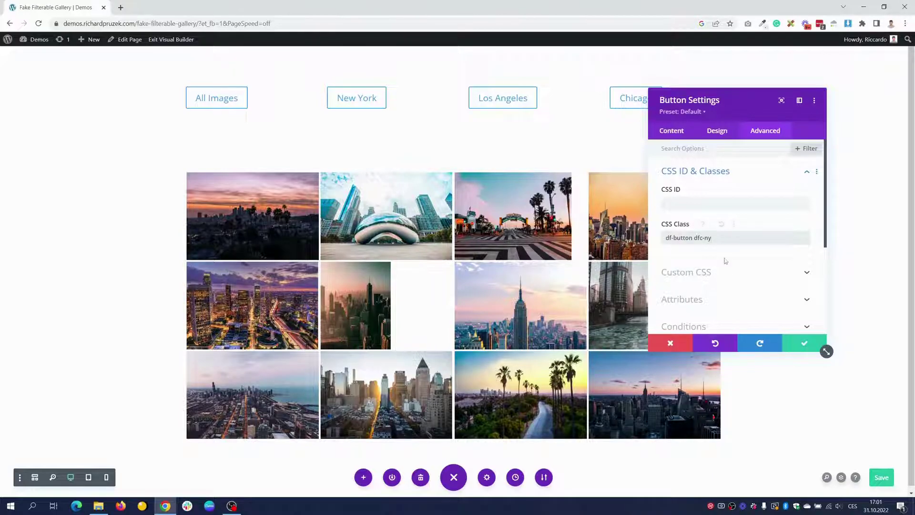
{"action": "left_click", "coordinate": [804, 343]}
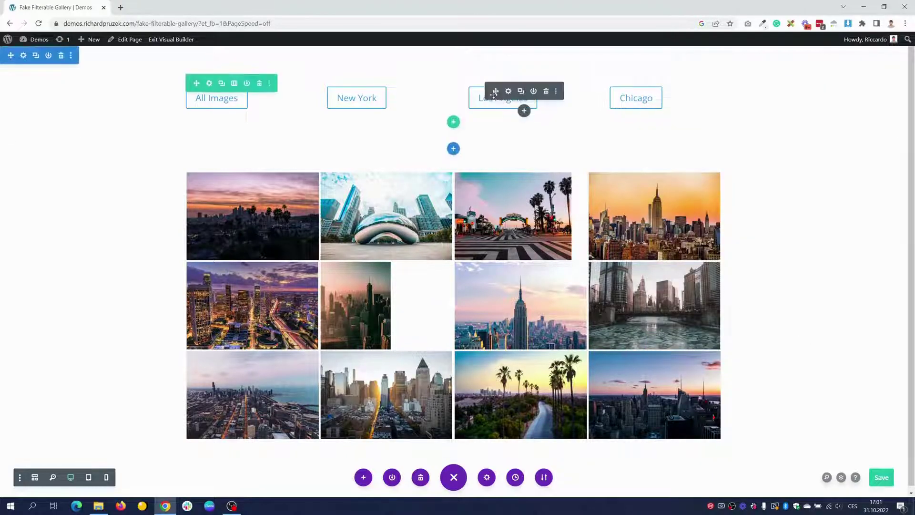
- Append the dfc-la class to the Los Angeles button's CSS classes
{"action": "left_click", "coordinate": [509, 91]}
{"action": "left_click", "coordinate": [765, 130]}
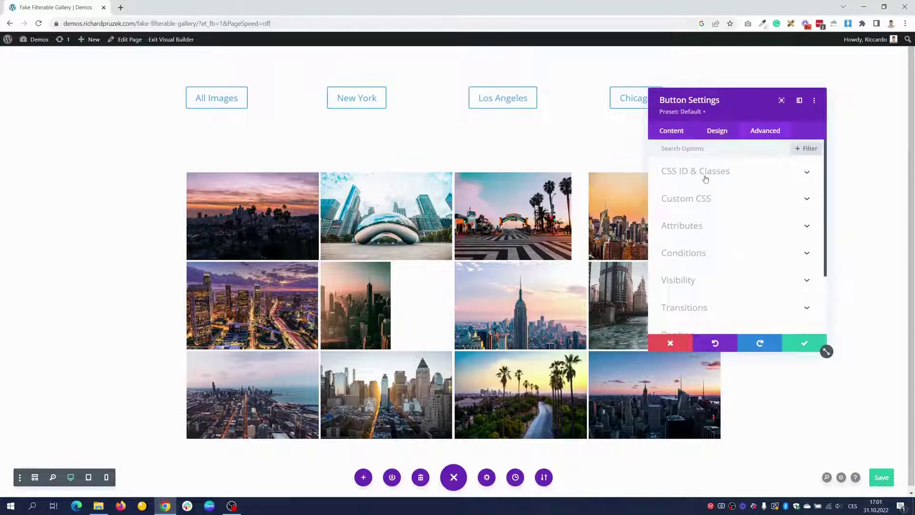
{"action": "left_click", "coordinate": [701, 172]}
{"action": "left_click", "coordinate": [712, 237]}
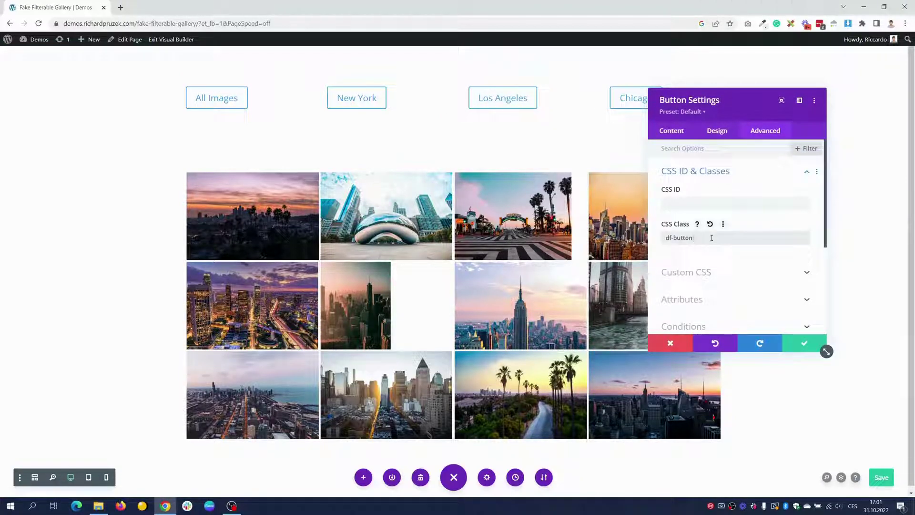
{"action": "type", "text": "dfc-la"}
{"action": "left_click", "coordinate": [805, 343]}
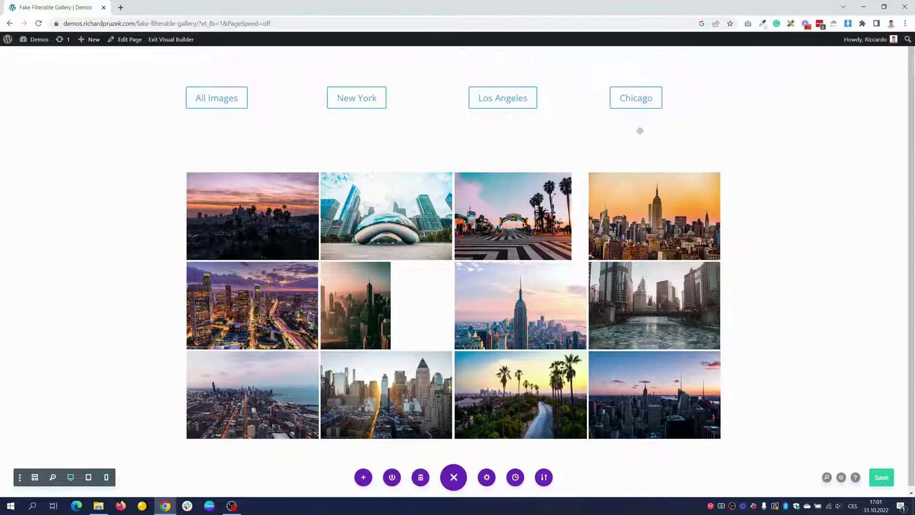
- Append the dfc-chicago class to the Chicago button's CSS classes
{"action": "left_click", "coordinate": [650, 91]}
{"action": "left_click", "coordinate": [764, 131]}
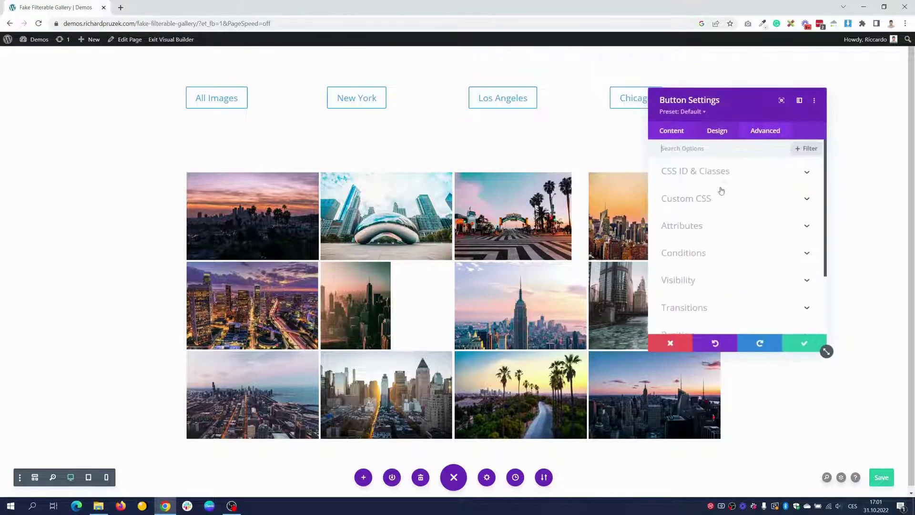
{"action": "left_click", "coordinate": [700, 186]}
{"action": "left_click", "coordinate": [720, 237]}
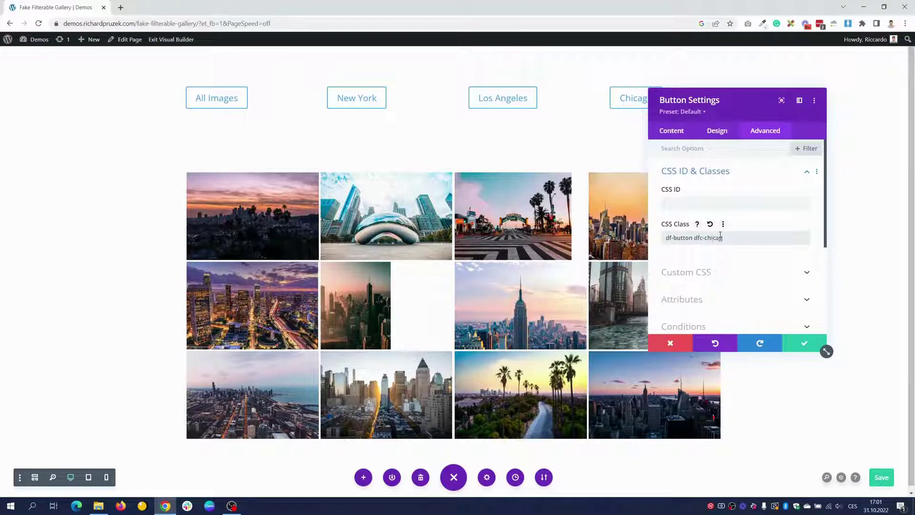
{"action": "left_click", "coordinate": [805, 344]}
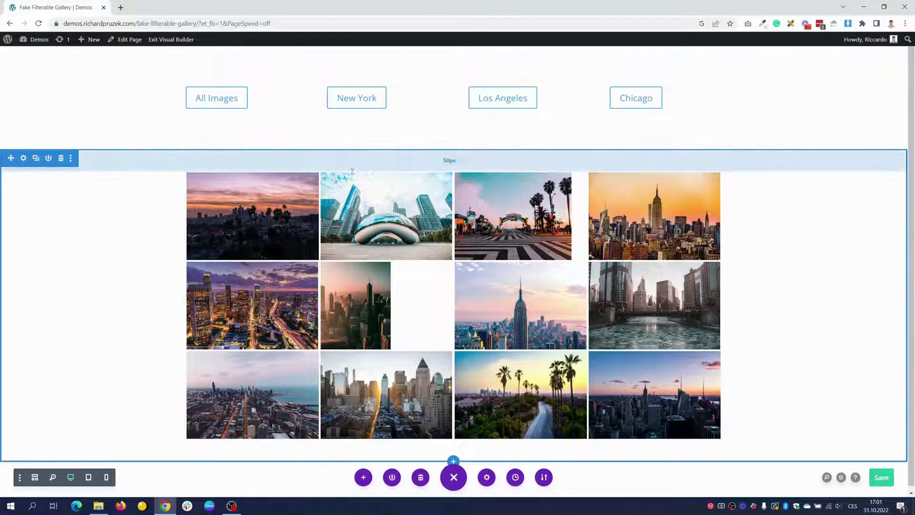
- In the gallery row's settings, give the first column its city filter CSS class
{"action": "left_click", "coordinate": [208, 180]}
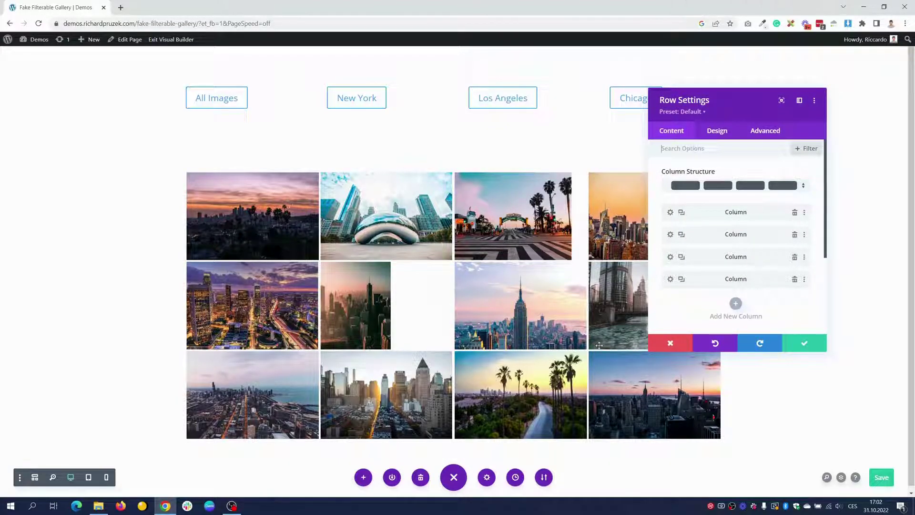
{"action": "left_click", "coordinate": [670, 213]}
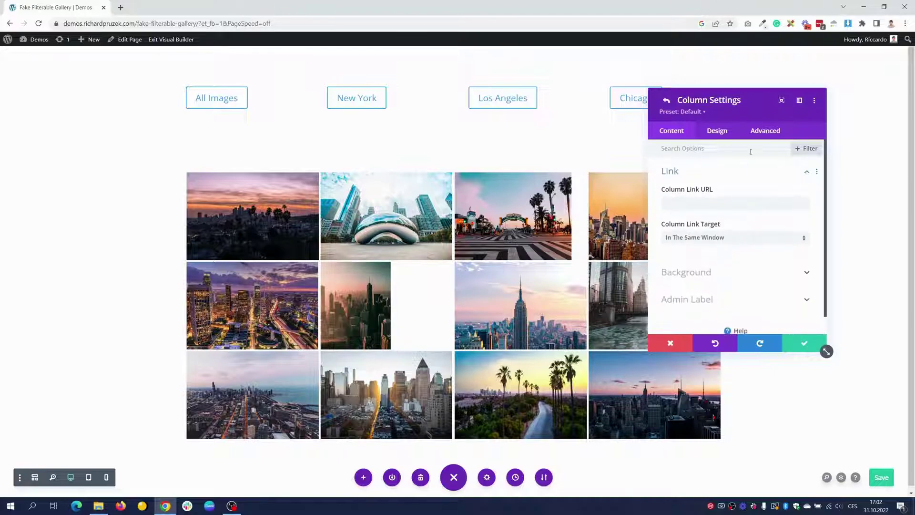
{"action": "left_click", "coordinate": [765, 132]}
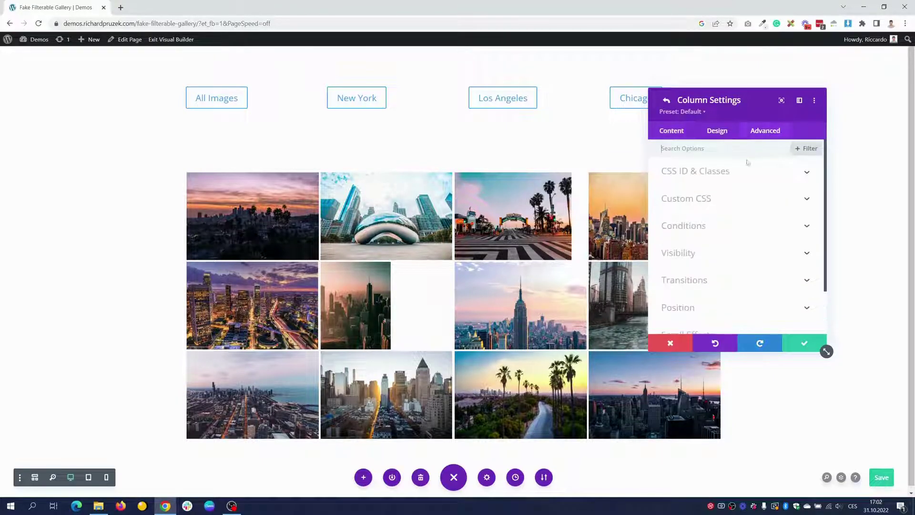
{"action": "left_click", "coordinate": [704, 173]}
{"action": "left_click", "coordinate": [698, 241]}
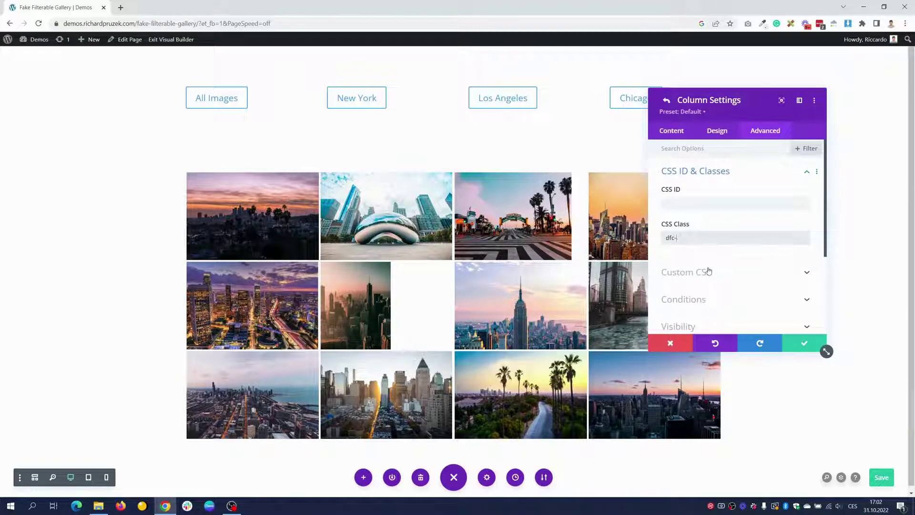
{"action": "left_click", "coordinate": [805, 344]}
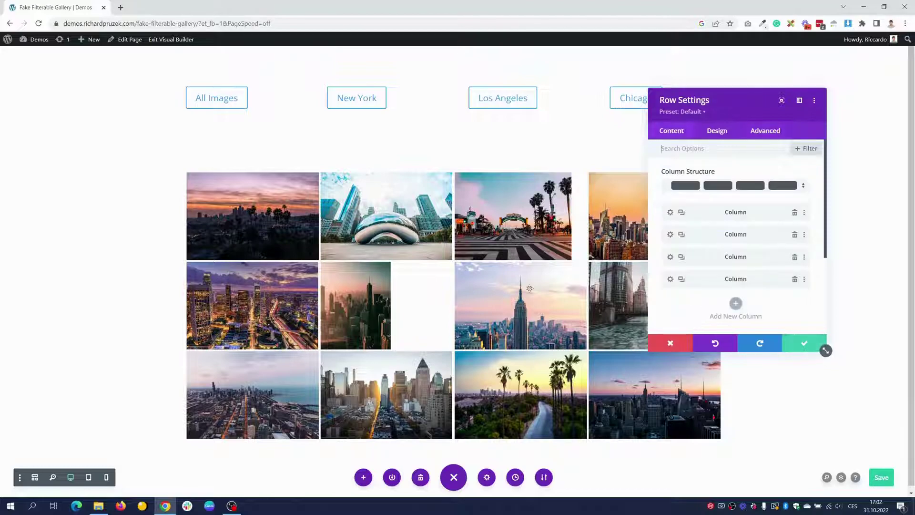
- Set the second gallery column's CSS class to dfc-chicago
{"action": "mouse_move", "coordinate": [395, 198]}
{"action": "left_click", "coordinate": [670, 234]}
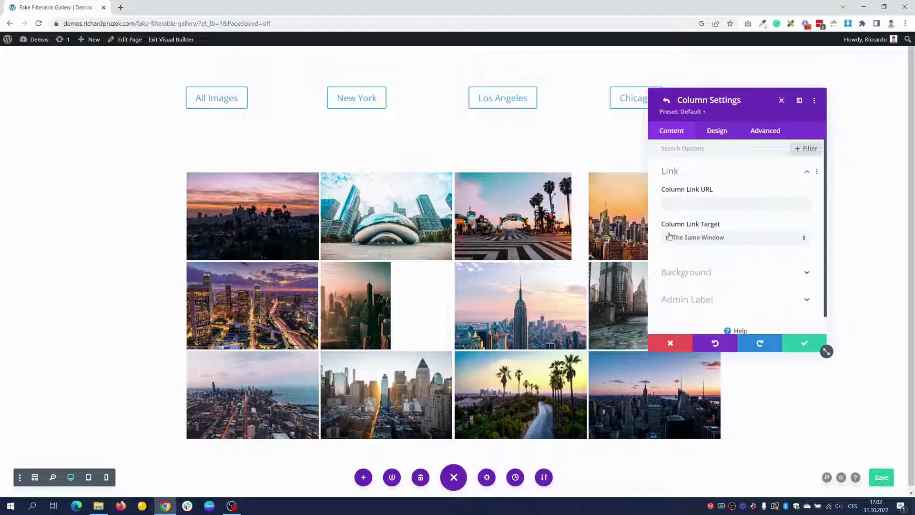
{"action": "left_click", "coordinate": [777, 133]}
{"action": "left_click", "coordinate": [701, 172]}
{"action": "left_click", "coordinate": [694, 238]}
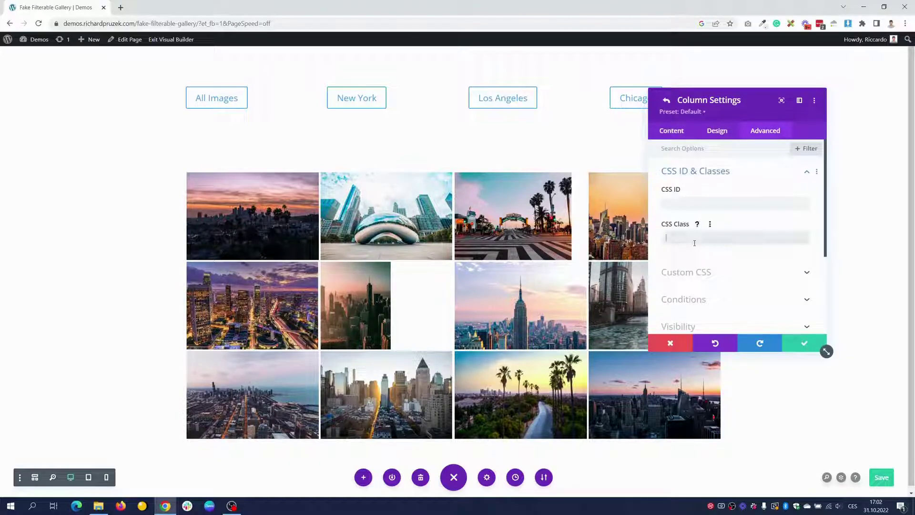
{"action": "type", "text": "dfc-chicago"}
{"action": "left_click", "coordinate": [804, 343]}
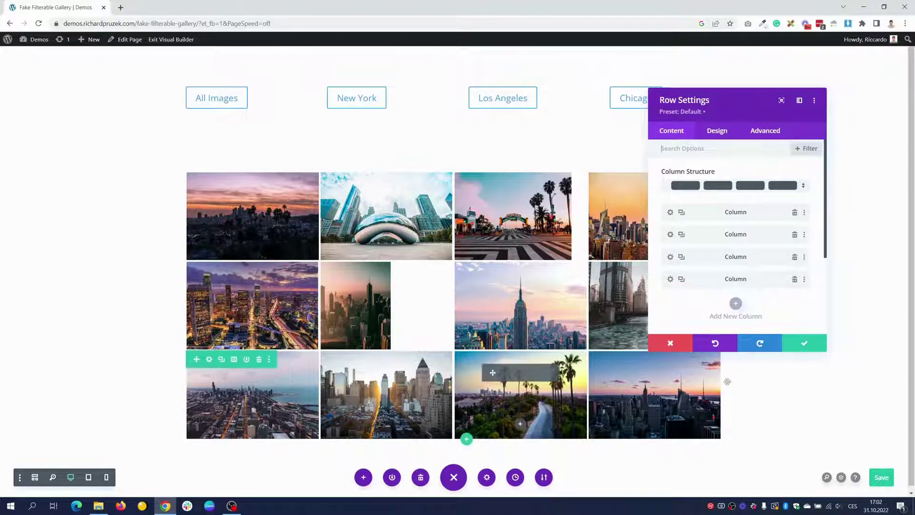
- Close Row Settings, then test the New York, Los Angeles and All Images filters on the live page
{"action": "left_click", "coordinate": [804, 343]}
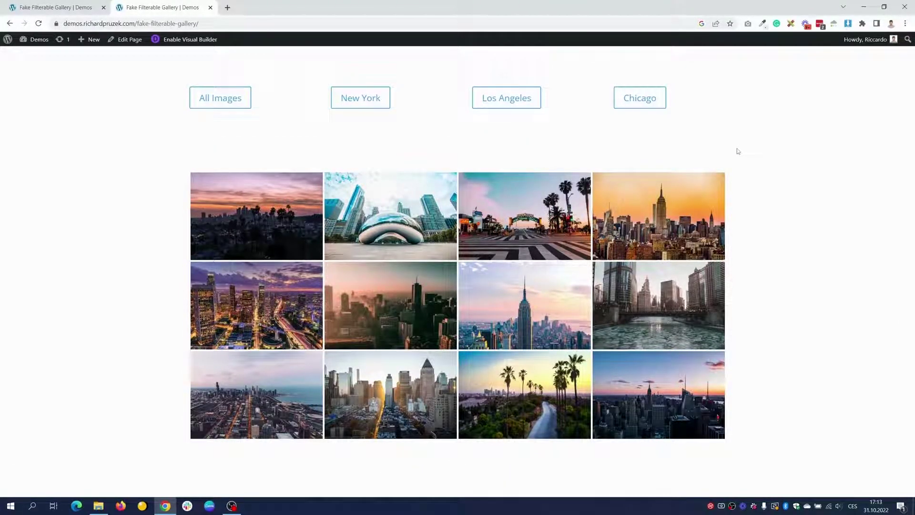
{"action": "left_click", "coordinate": [355, 106]}
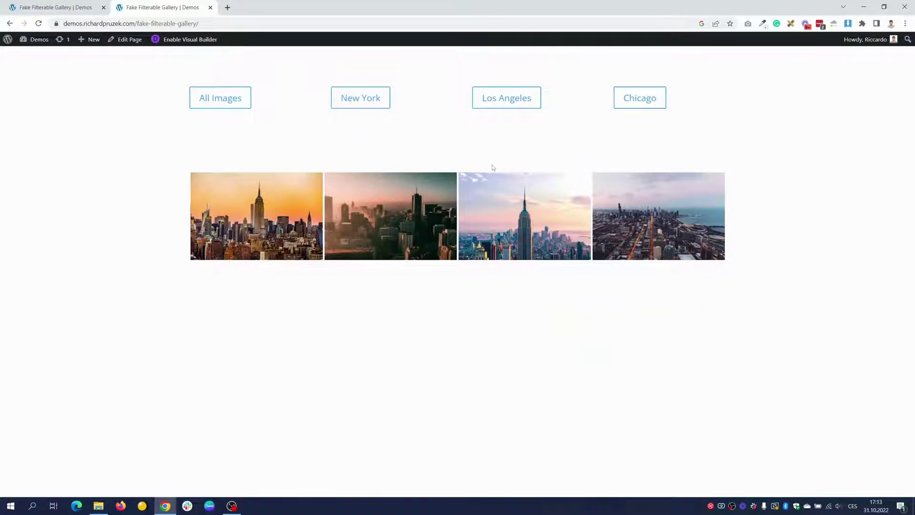
{"action": "left_click", "coordinate": [505, 97]}
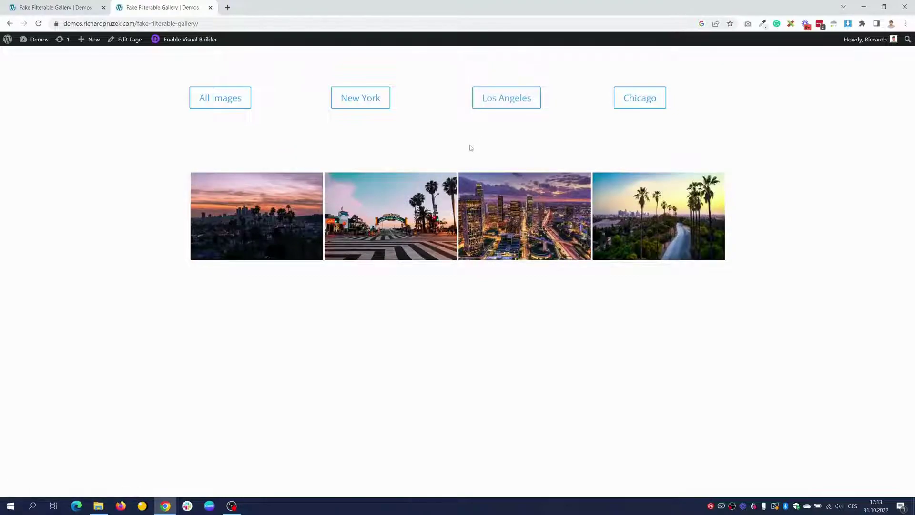
{"action": "left_click", "coordinate": [215, 101]}
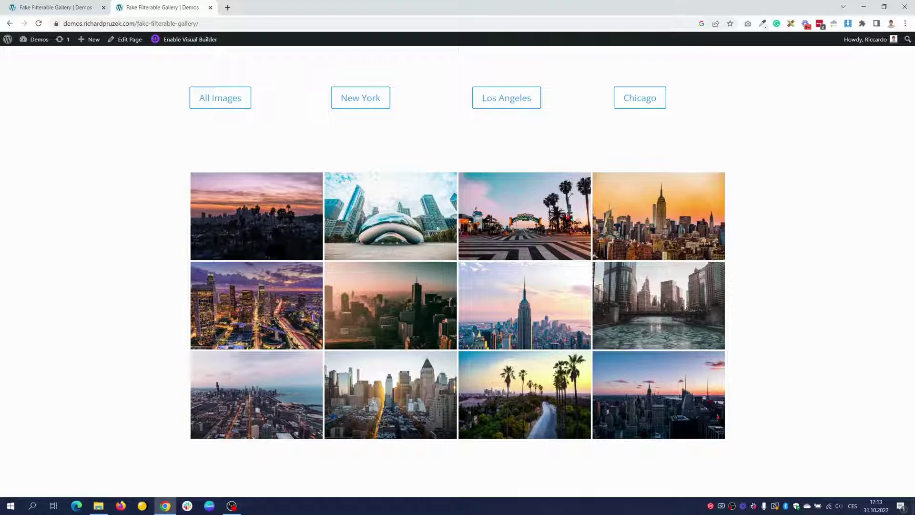
- Turn on Open in Lightbox in the bottom-right image's Link options, then return to the live page
{"action": "left_click", "coordinate": [55, 8]}
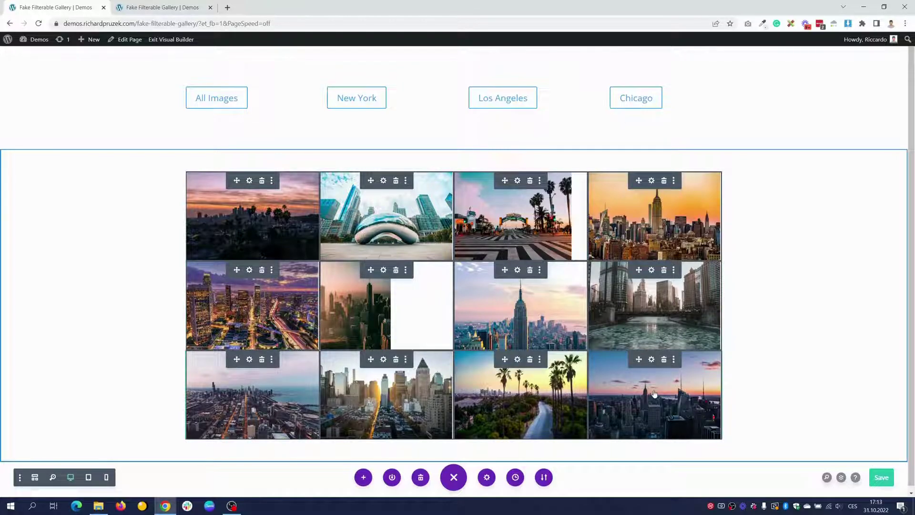
{"action": "left_click", "coordinate": [651, 359]}
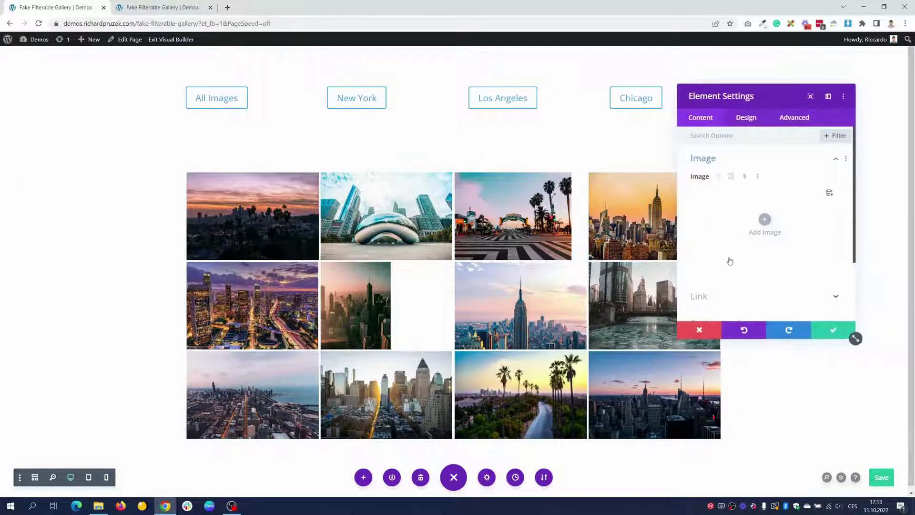
{"action": "scroll", "coordinate": [727, 259], "scroll_direction": "down", "scroll_amount": 1}
{"action": "left_click", "coordinate": [728, 236]}
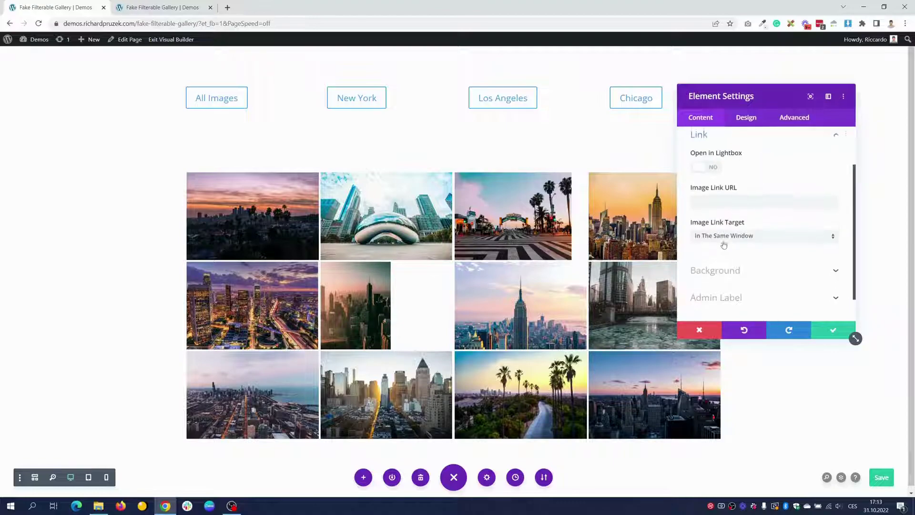
{"action": "left_click", "coordinate": [713, 175]}
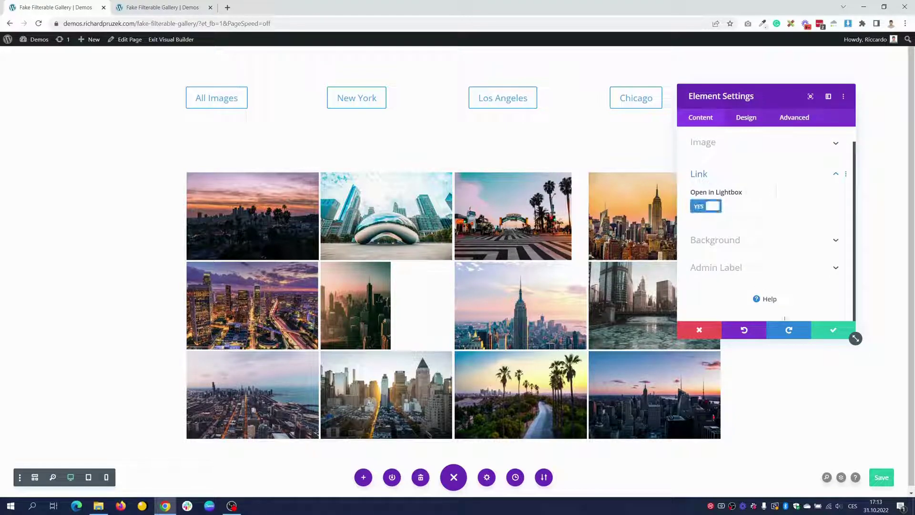
{"action": "left_click", "coordinate": [823, 332]}
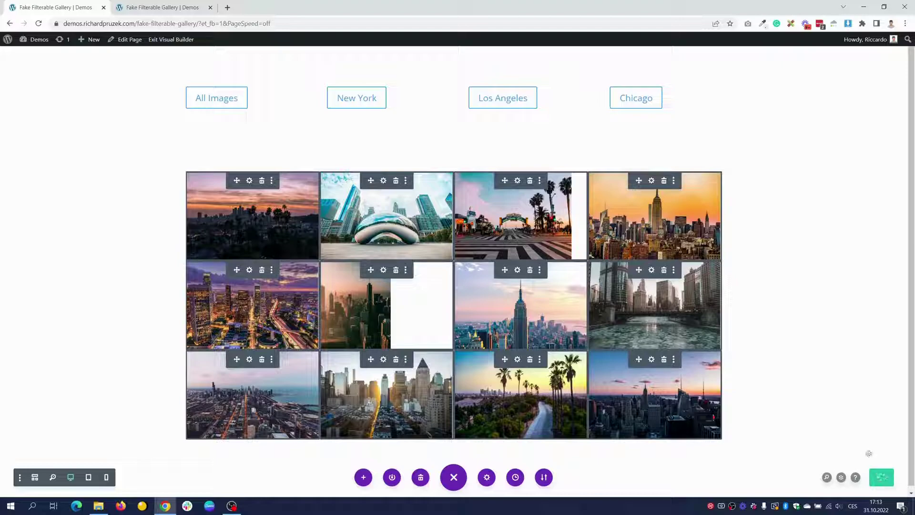
{"action": "left_click", "coordinate": [157, 7]}
- Reload the live page and open the Chicago bean and Empire State photos in lightboxes, closing each
{"action": "left_click", "coordinate": [157, 22]}
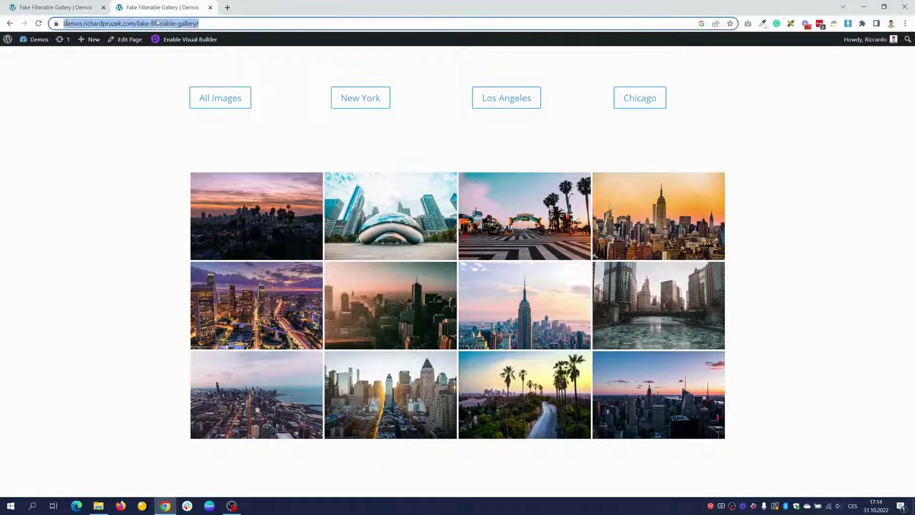
{"action": "key", "text": "Return"}
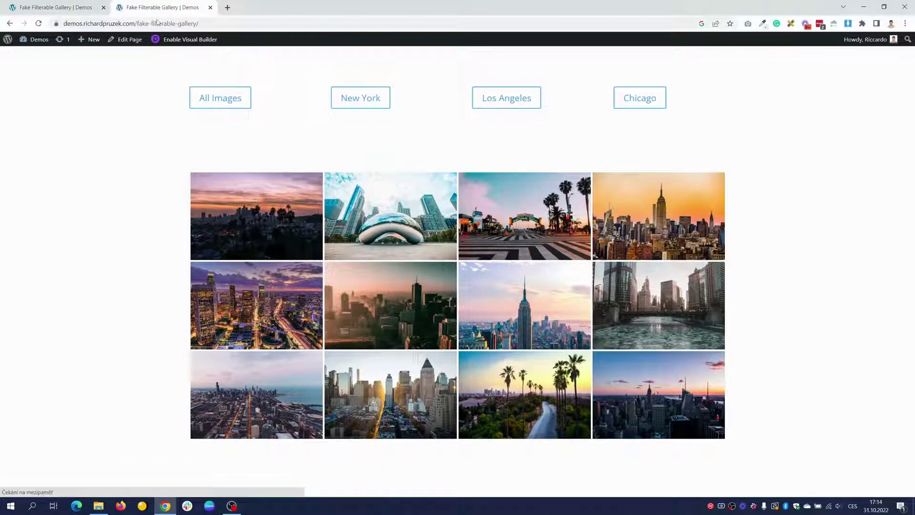
{"action": "left_click", "coordinate": [372, 232]}
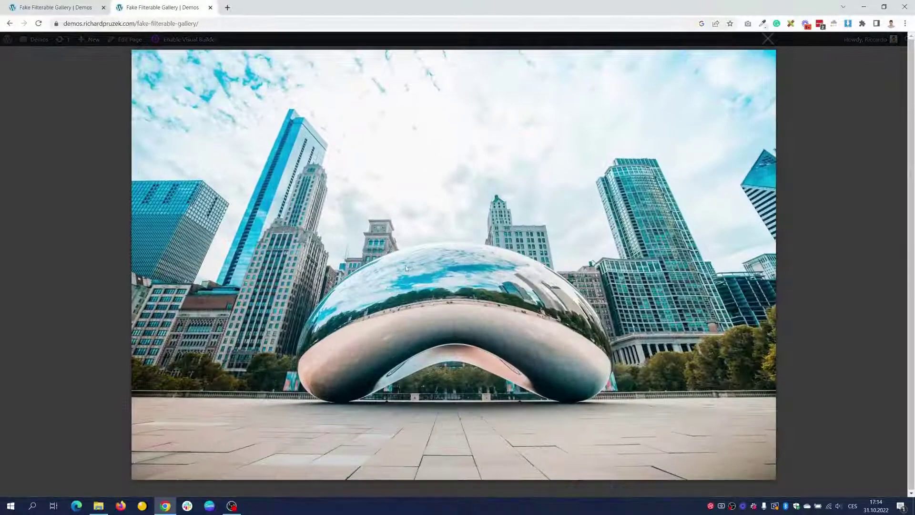
{"action": "left_click", "coordinate": [768, 38]}
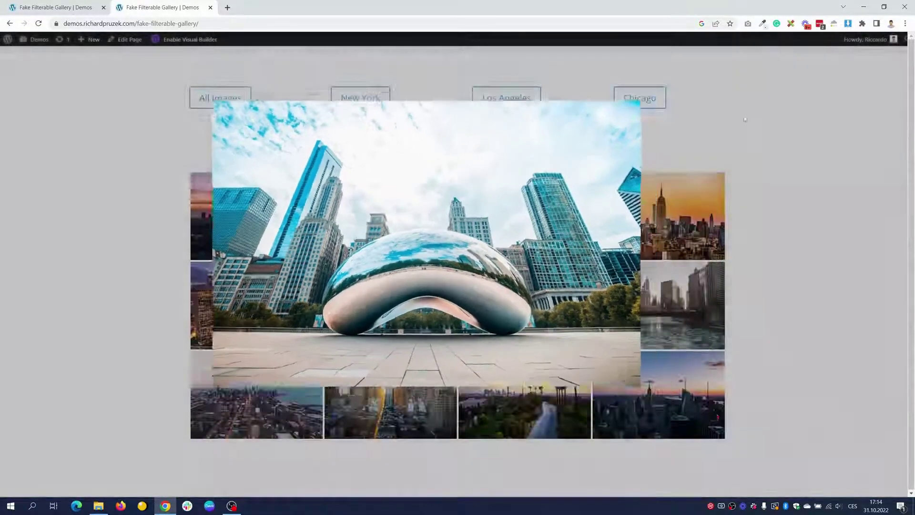
{"action": "left_click", "coordinate": [525, 300]}
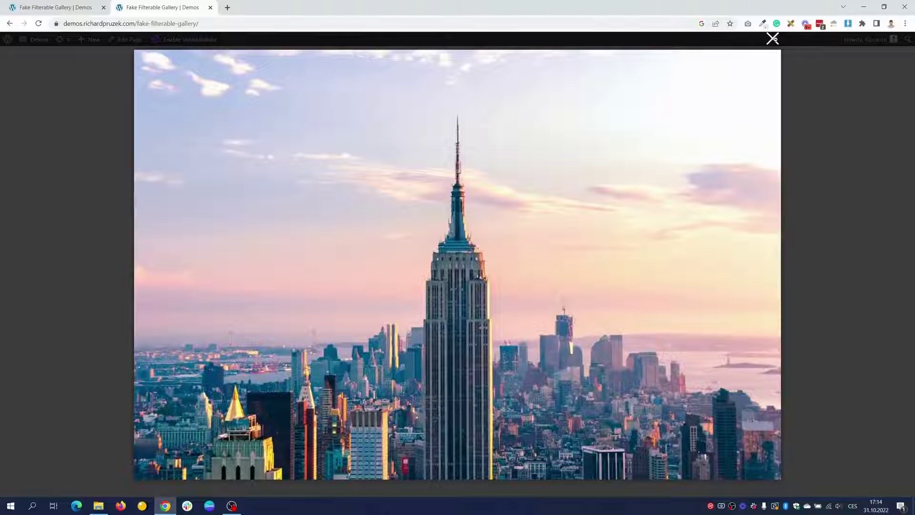
{"action": "left_click", "coordinate": [772, 38]}
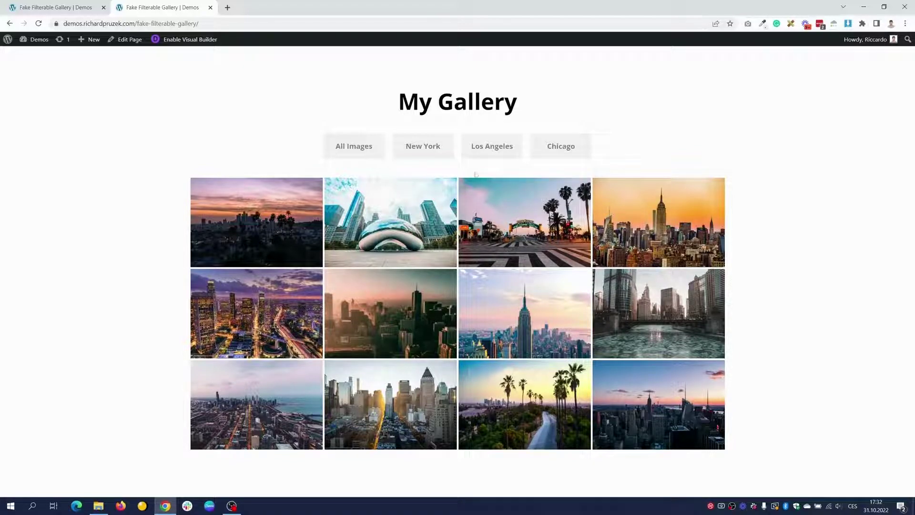
{"action": "left_click", "coordinate": [429, 152]}
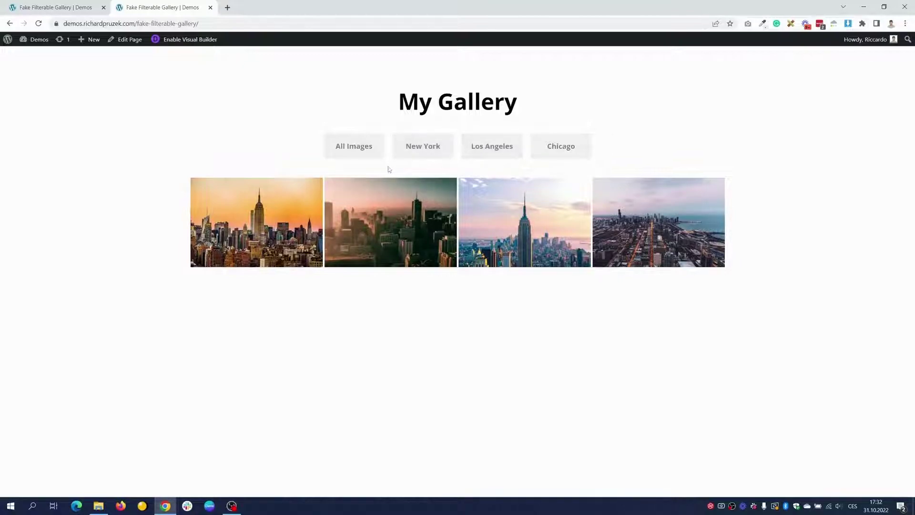
{"action": "left_click", "coordinate": [372, 160]}
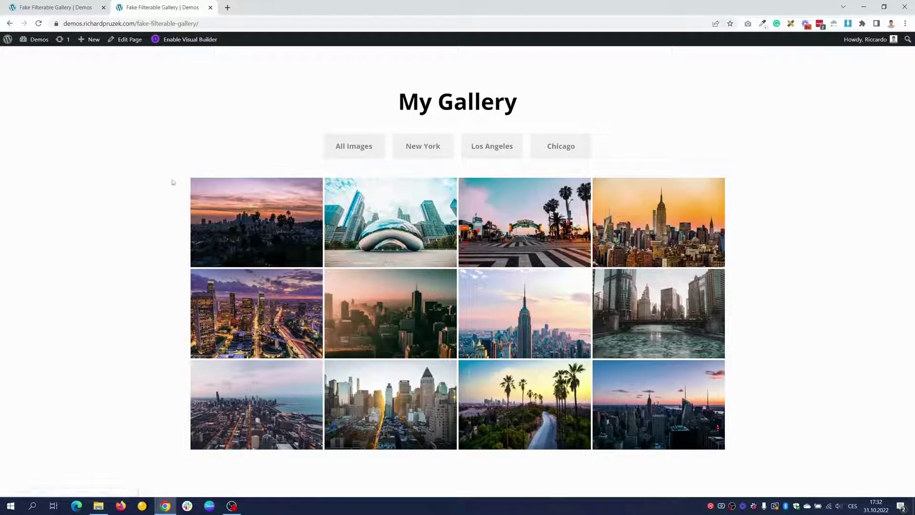
{"action": "left_click", "coordinate": [441, 152]}
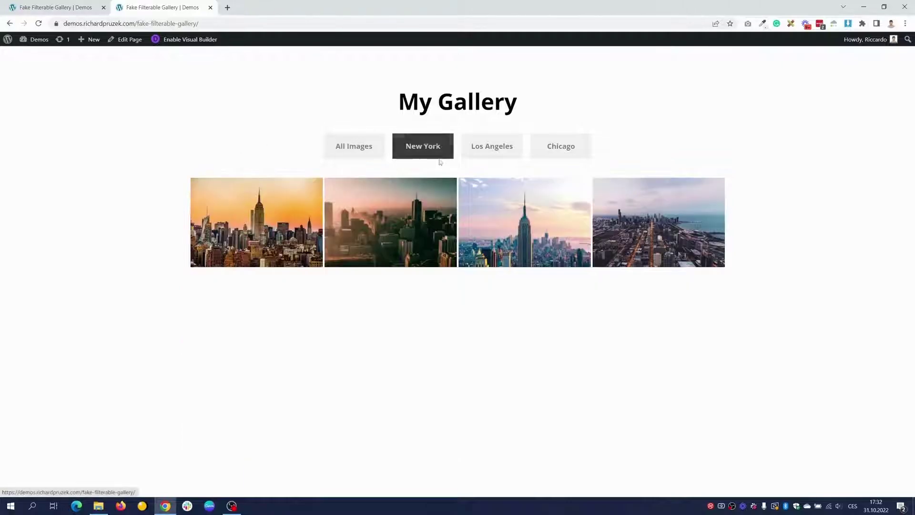
{"action": "left_click", "coordinate": [489, 144]}
{"action": "left_click", "coordinate": [442, 149]}
{"action": "left_click", "coordinate": [368, 150]}
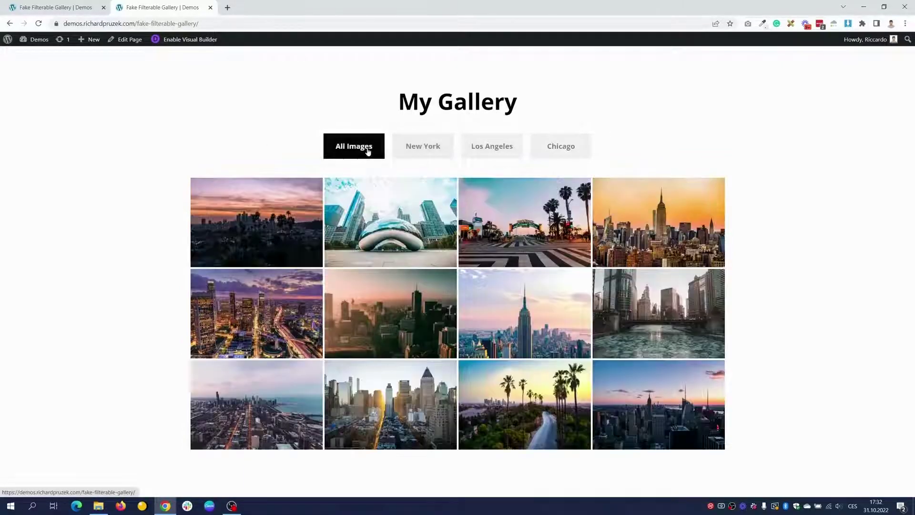